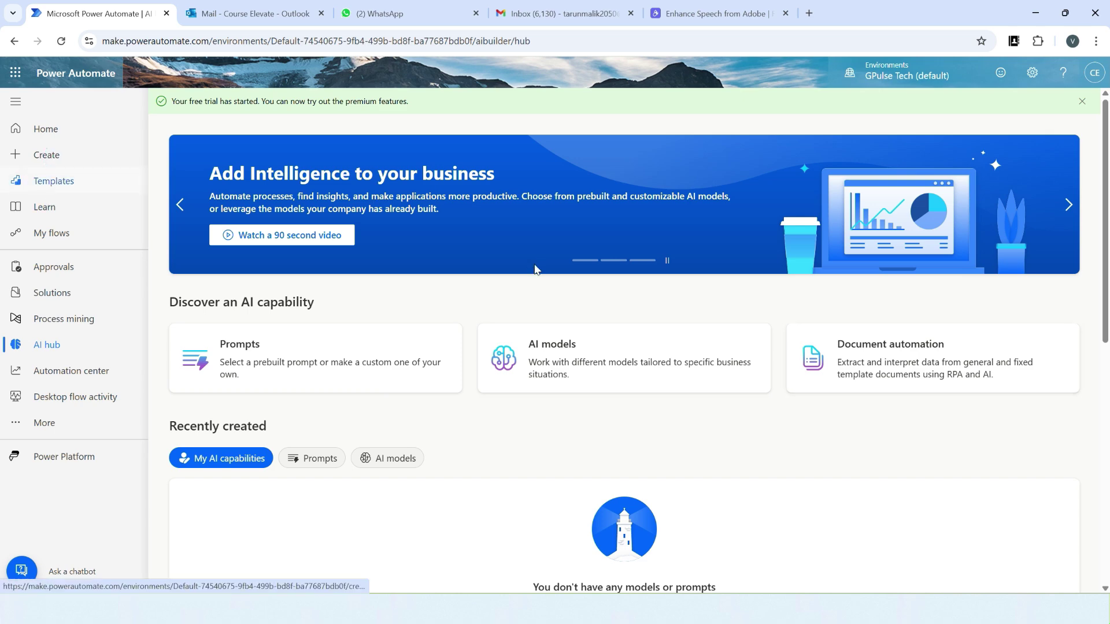
- Create a manually triggered instant cloud flow named MotivationalQuotesFlow and dismiss the Copilot pane
{"action": "left_click", "coordinate": [45, 155]}
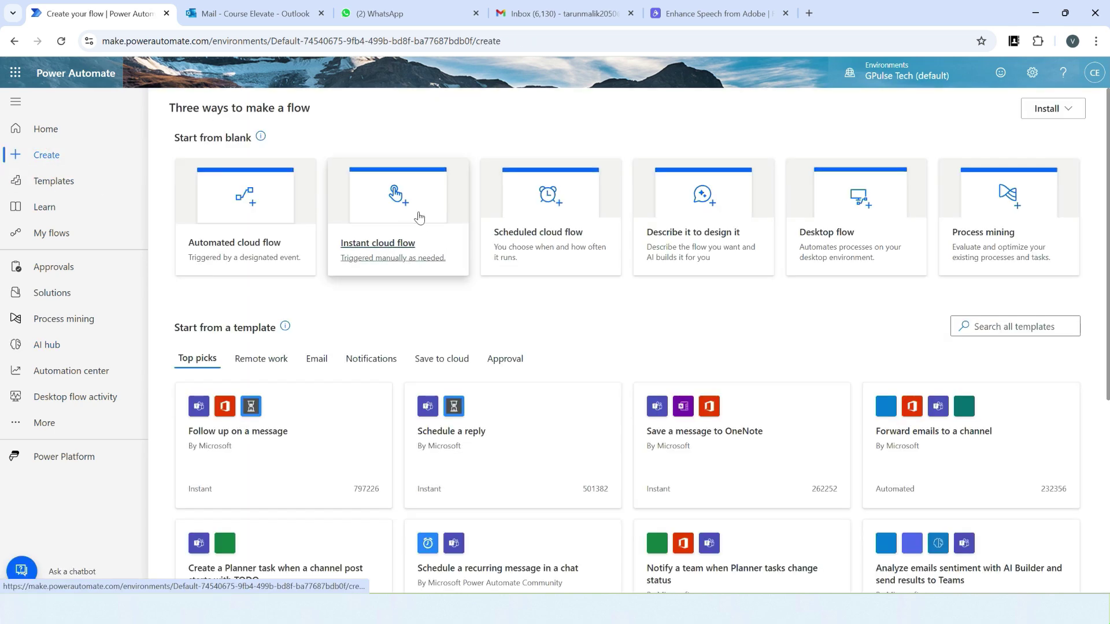
{"action": "left_click", "coordinate": [399, 215]}
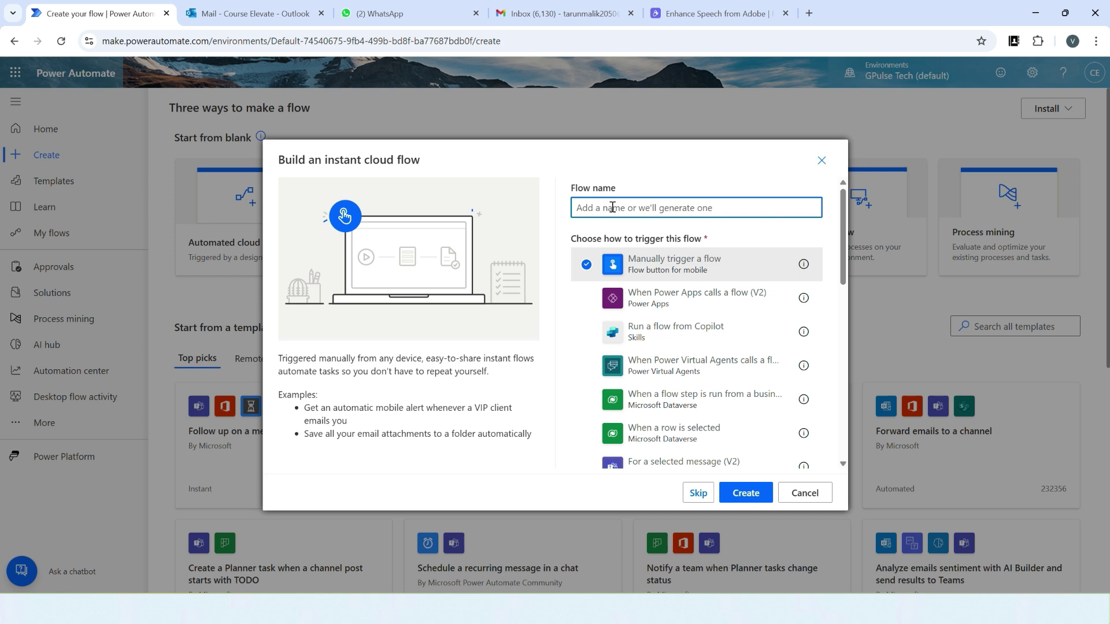
{"action": "type", "text": "MotivationalQu"}
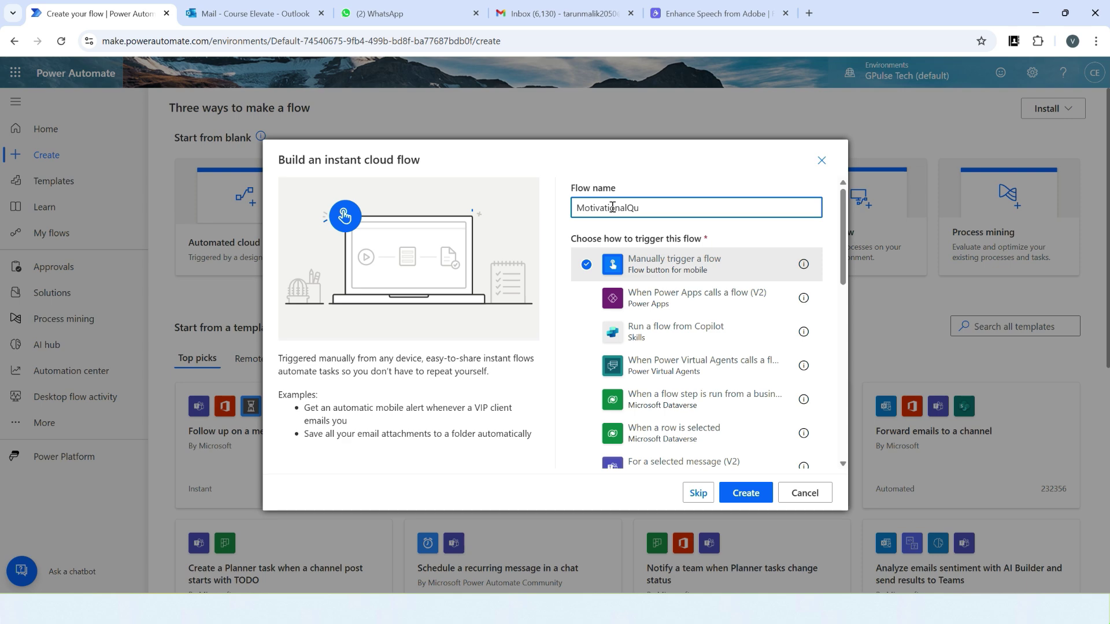
{"action": "type", "text": "otesFlow"}
{"action": "left_click", "coordinate": [745, 492]}
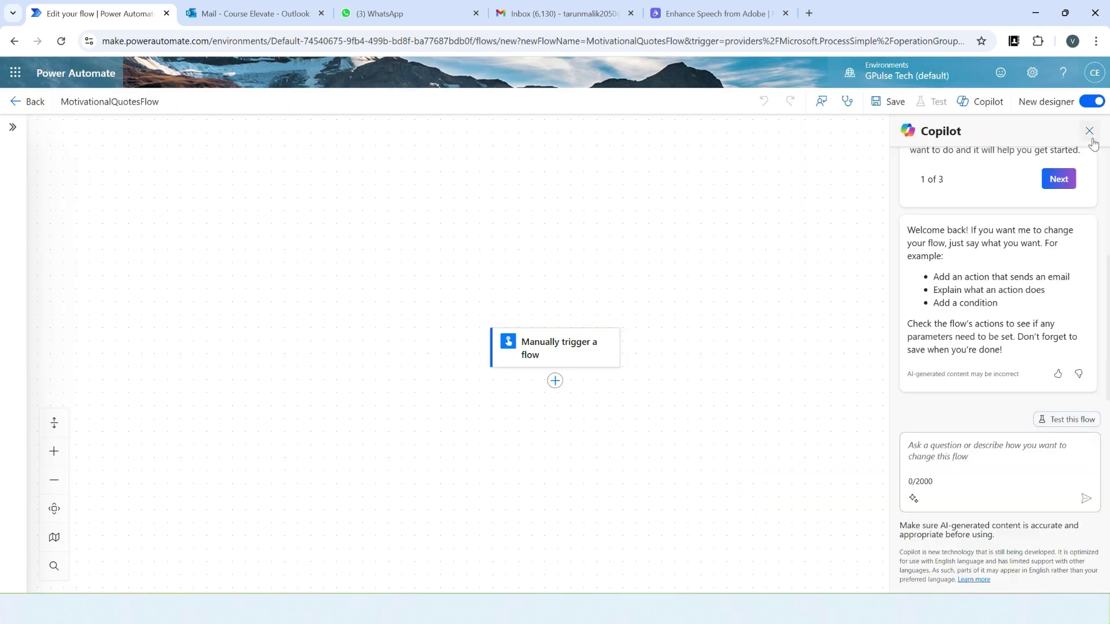
{"action": "left_click", "coordinate": [1091, 140]}
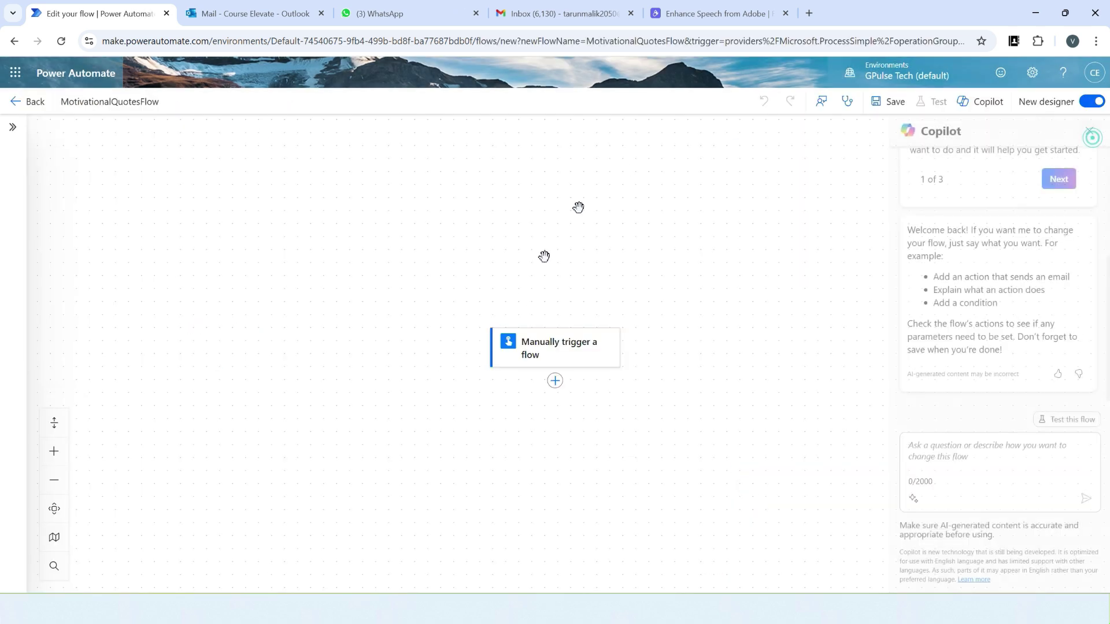
- Add the AI capability action "Create text with GPT using a prompt" after the manual trigger
{"action": "left_click", "coordinate": [555, 381]}
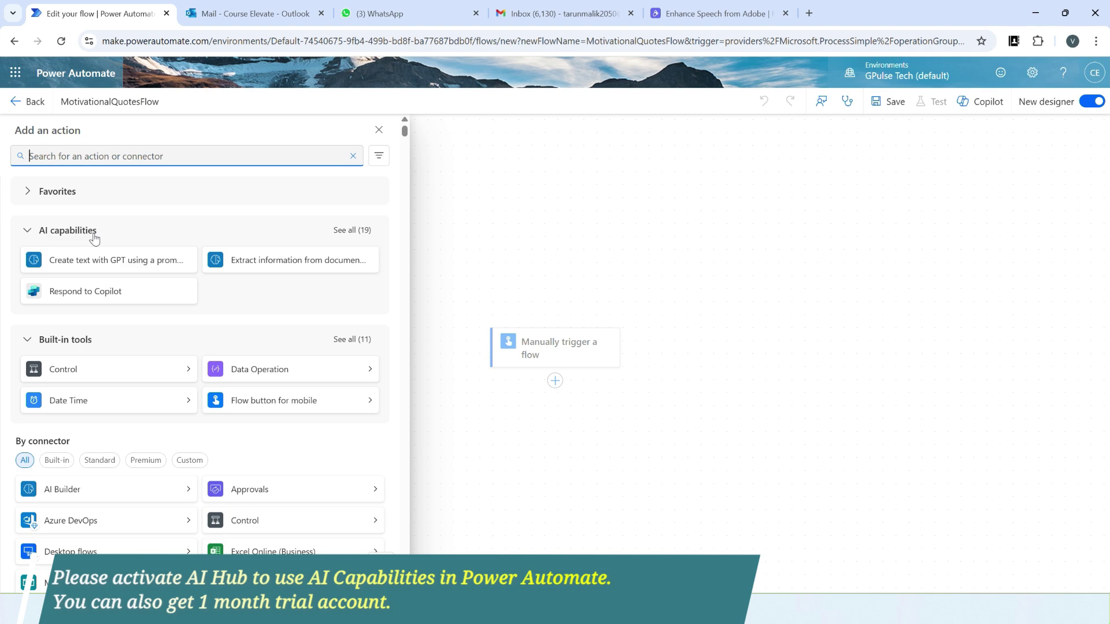
{"action": "left_click", "coordinate": [348, 231]}
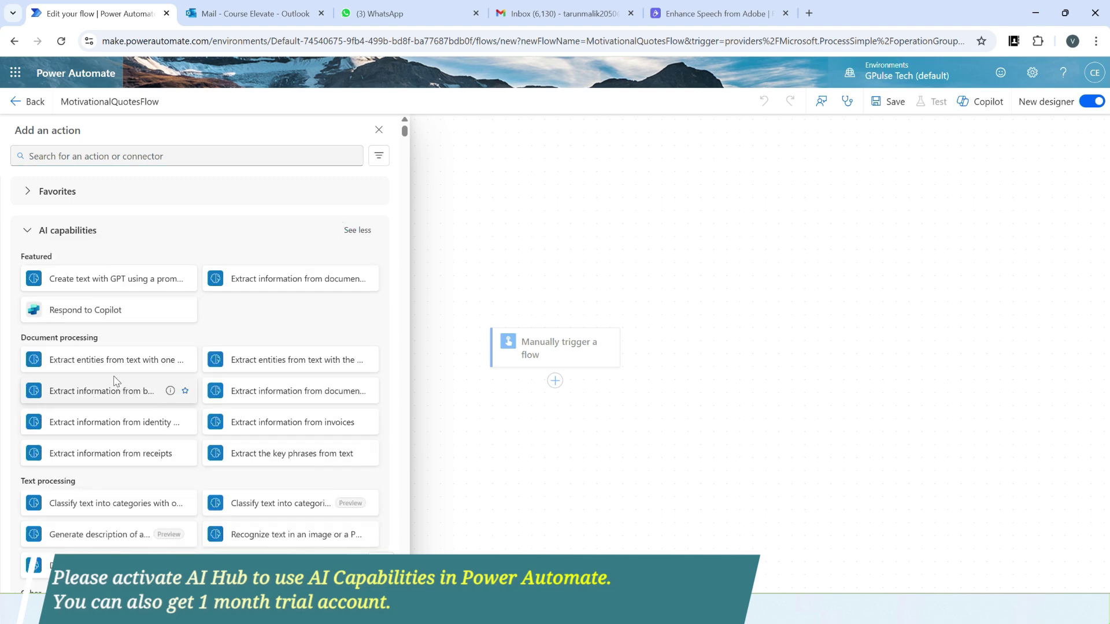
{"action": "scroll", "coordinate": [110, 404], "scroll_direction": "down", "scroll_amount": 2}
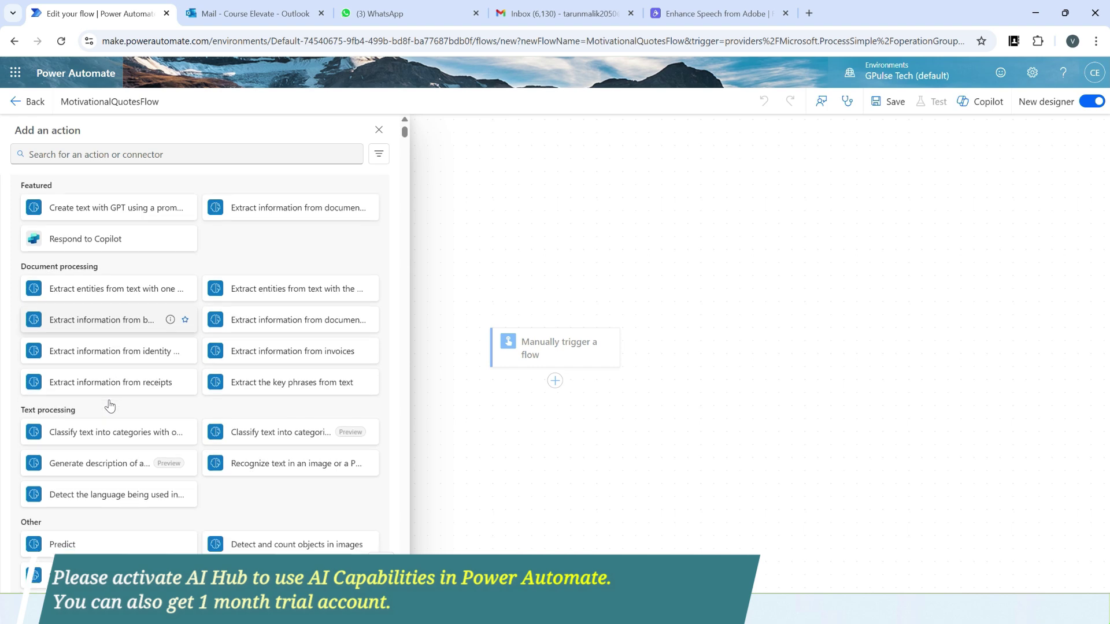
{"action": "scroll", "coordinate": [110, 404], "scroll_direction": "down", "scroll_amount": 1}
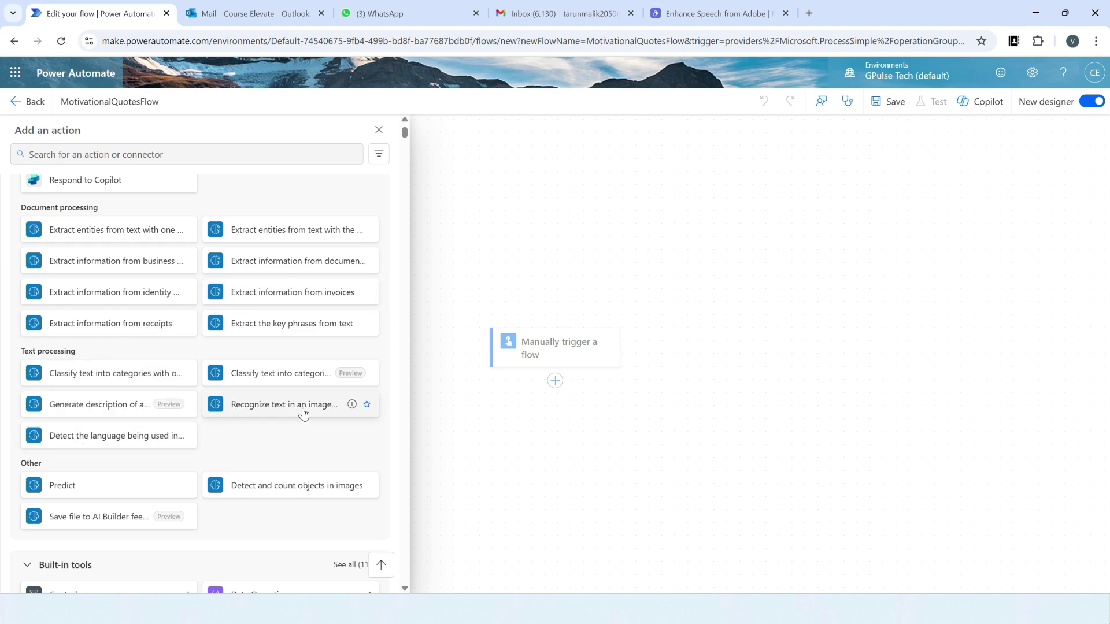
{"action": "scroll", "coordinate": [301, 469], "scroll_direction": "up", "scroll_amount": 2}
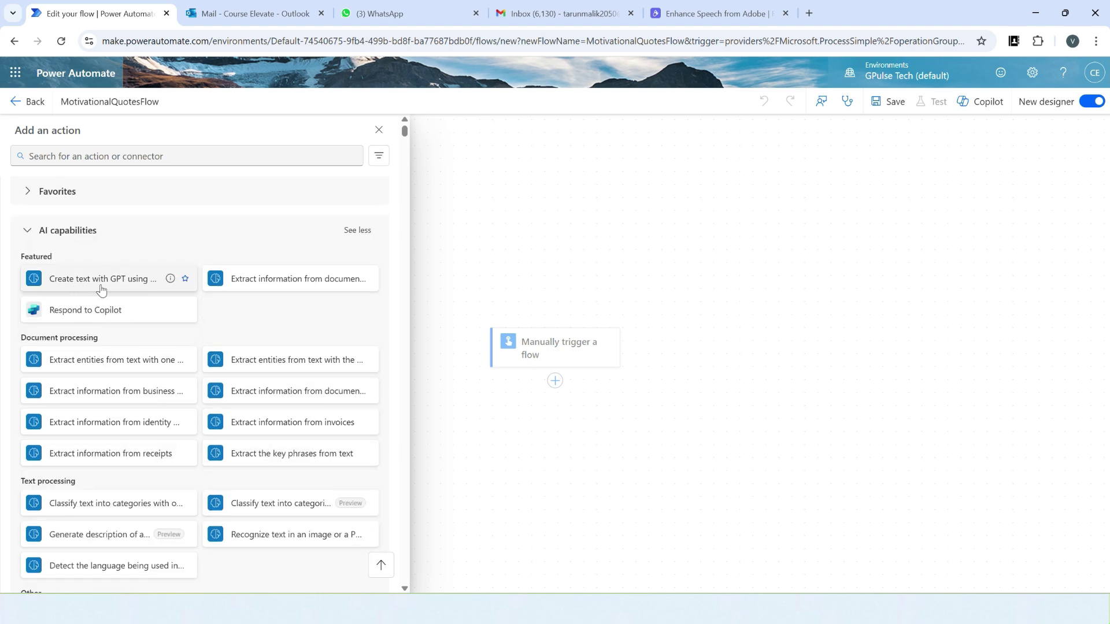
{"action": "left_click", "coordinate": [139, 282]}
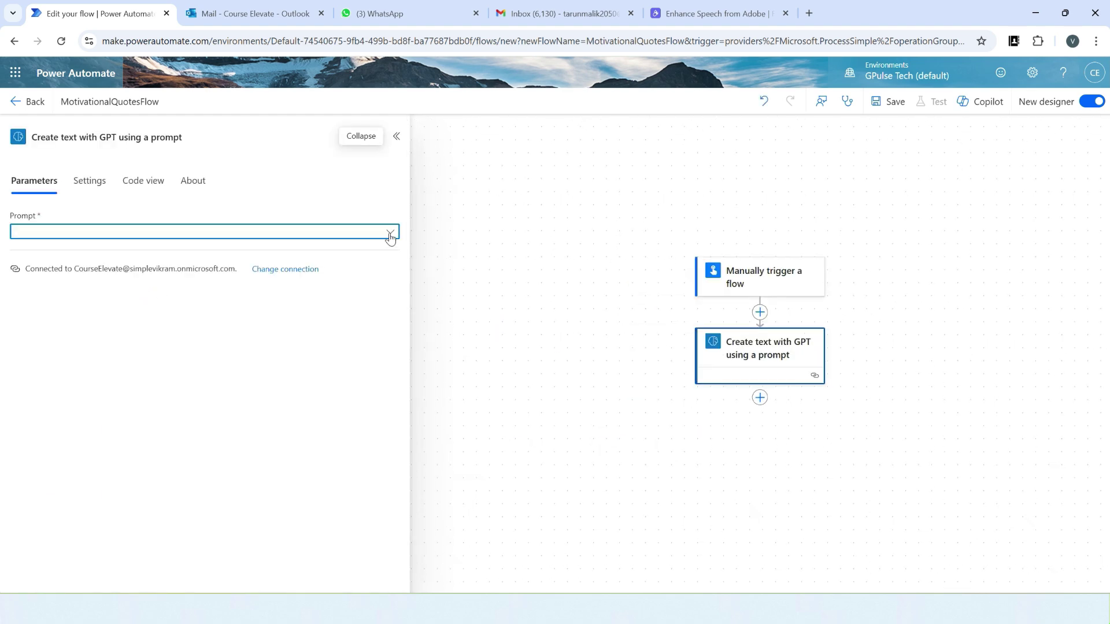
- Start a new custom prompt with the instruction "Tell me a motivational quote", keeping the GPT-4o mini model, and test it
{"action": "left_click", "coordinate": [390, 233]}
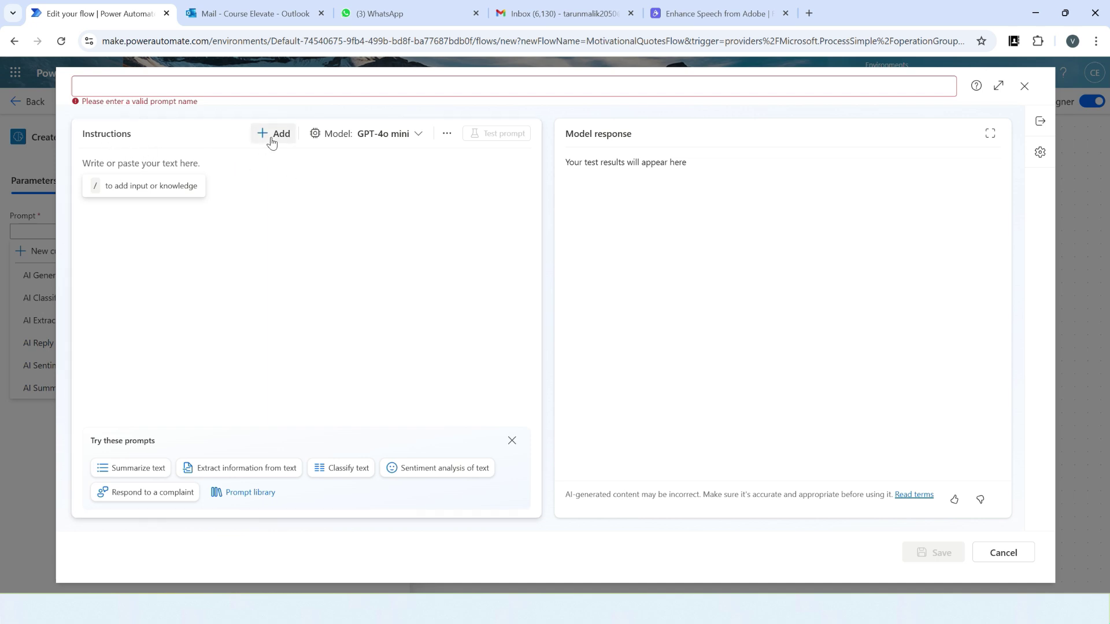
{"action": "left_click", "coordinate": [417, 135]}
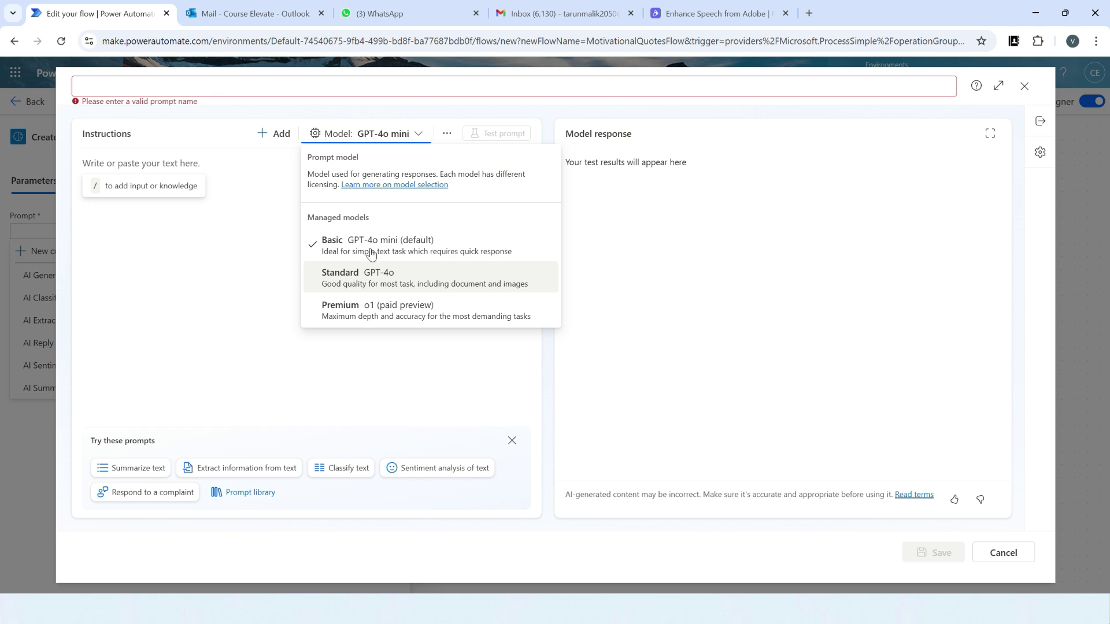
{"action": "left_click", "coordinate": [246, 249]}
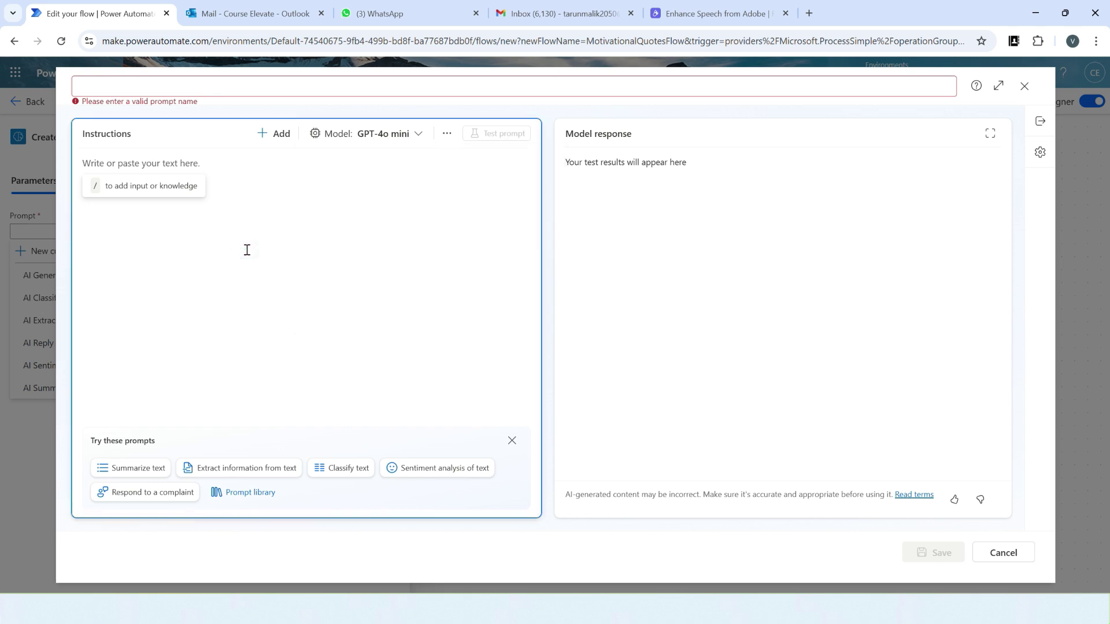
{"action": "left_click", "coordinate": [141, 163]}
{"action": "type", "text": "Tell me "}
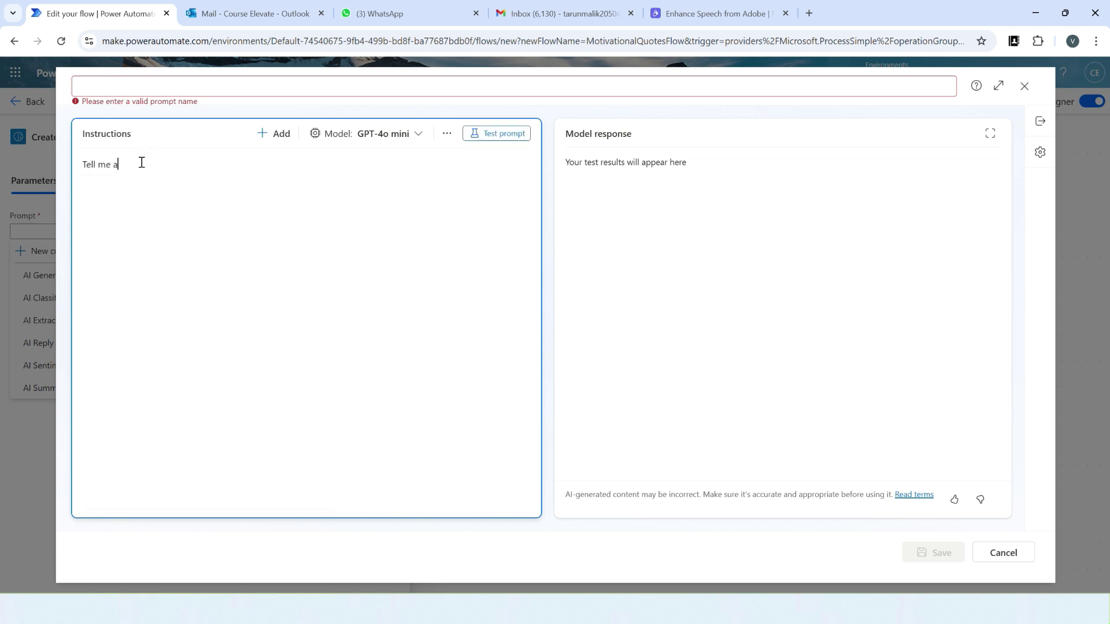
{"action": "type", "text": "a motivational quote"}
{"action": "left_click", "coordinate": [496, 135]}
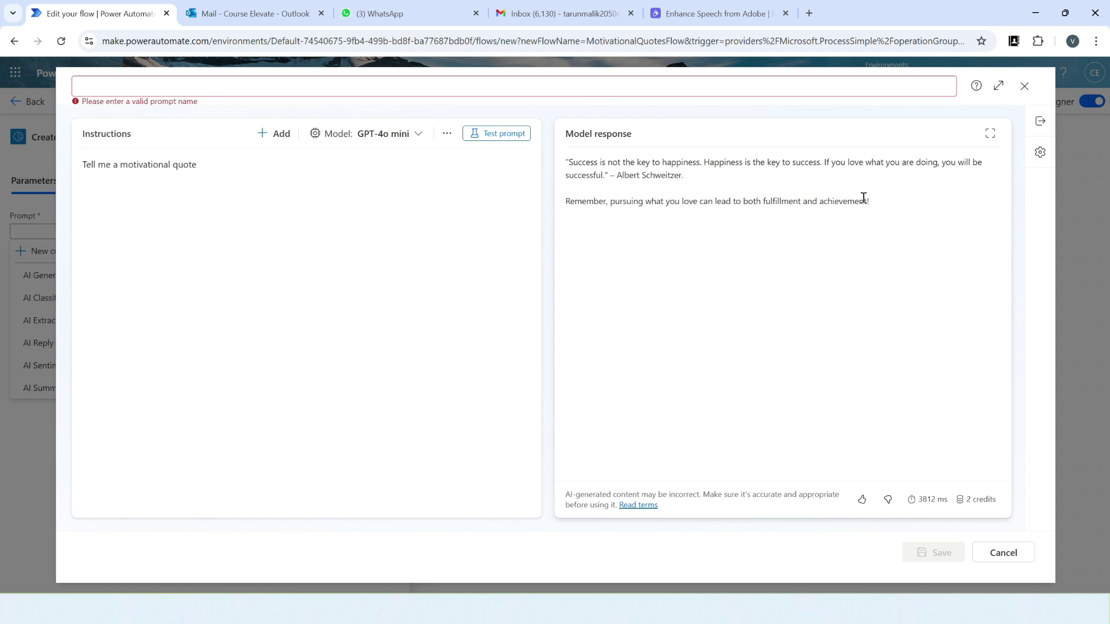
{"action": "left_click_drag", "start_coordinate": [868, 199], "coordinate": [565, 201]}
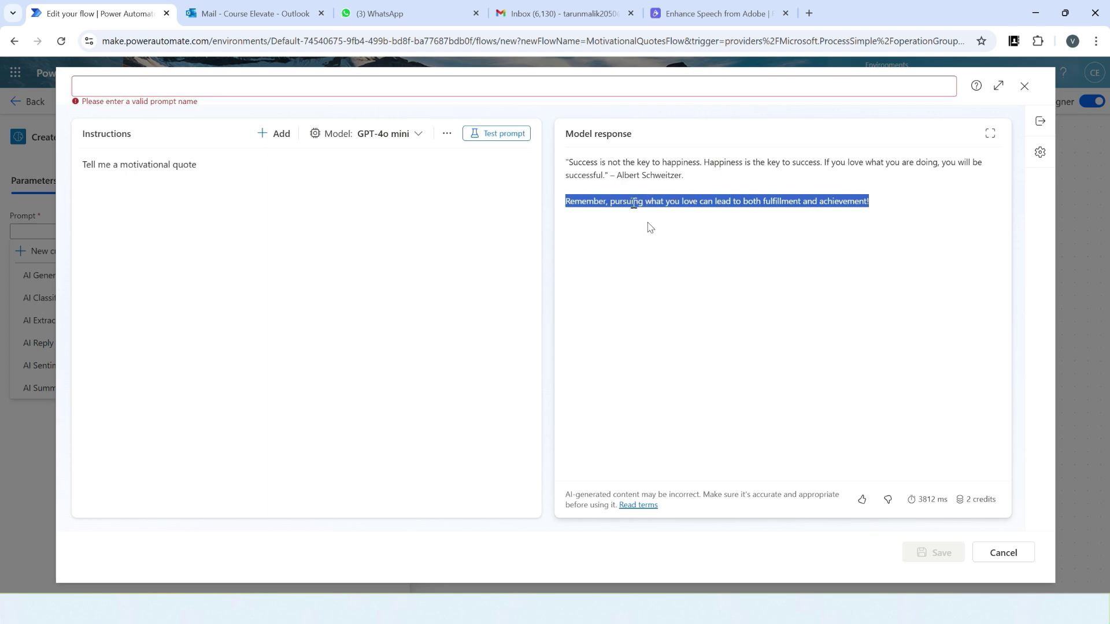
- Extend the prompt instructions with ". Return just motional quotes only." and test the prompt twice
{"action": "left_click", "coordinate": [234, 172]}
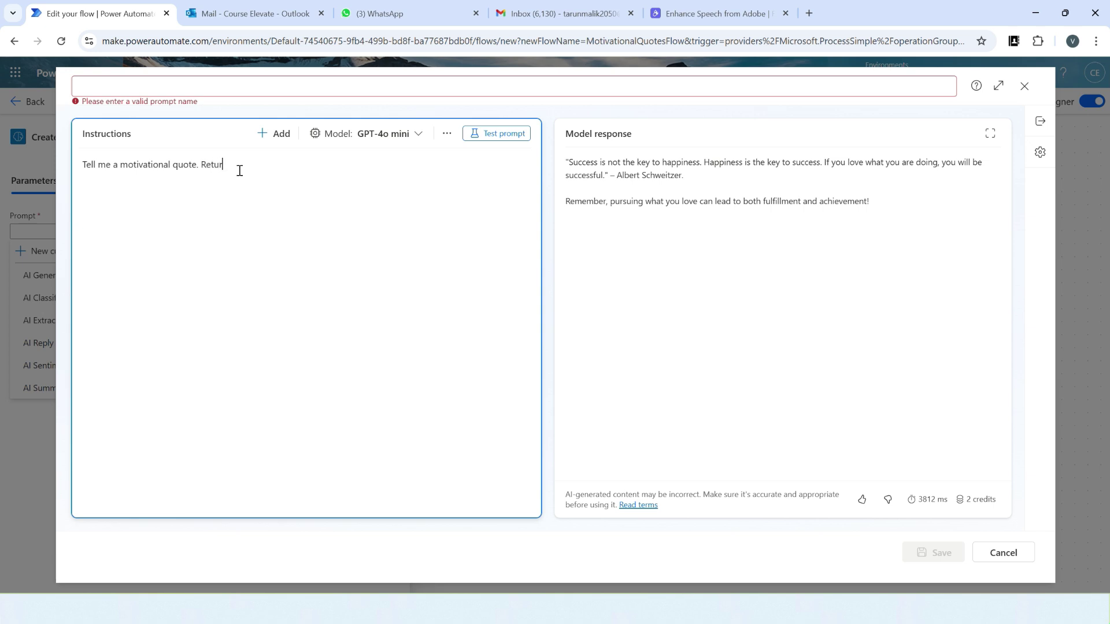
{"action": "type", "text": "Return just motional quotes only."}
{"action": "left_click", "coordinate": [493, 133]}
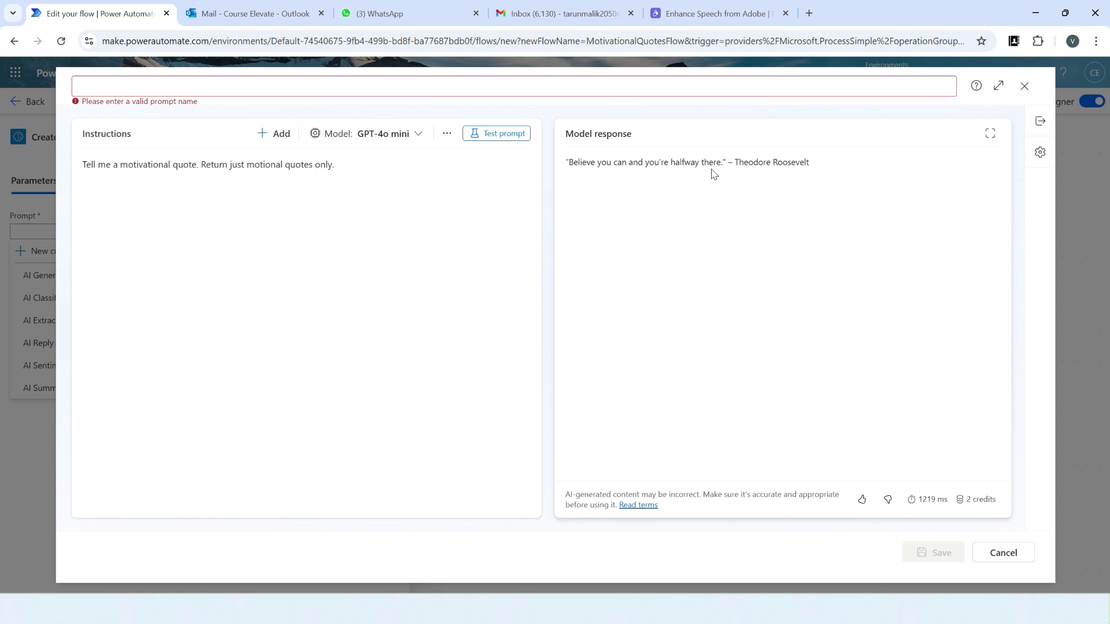
{"action": "left_click", "coordinate": [496, 135]}
{"action": "left_click", "coordinate": [424, 195]}
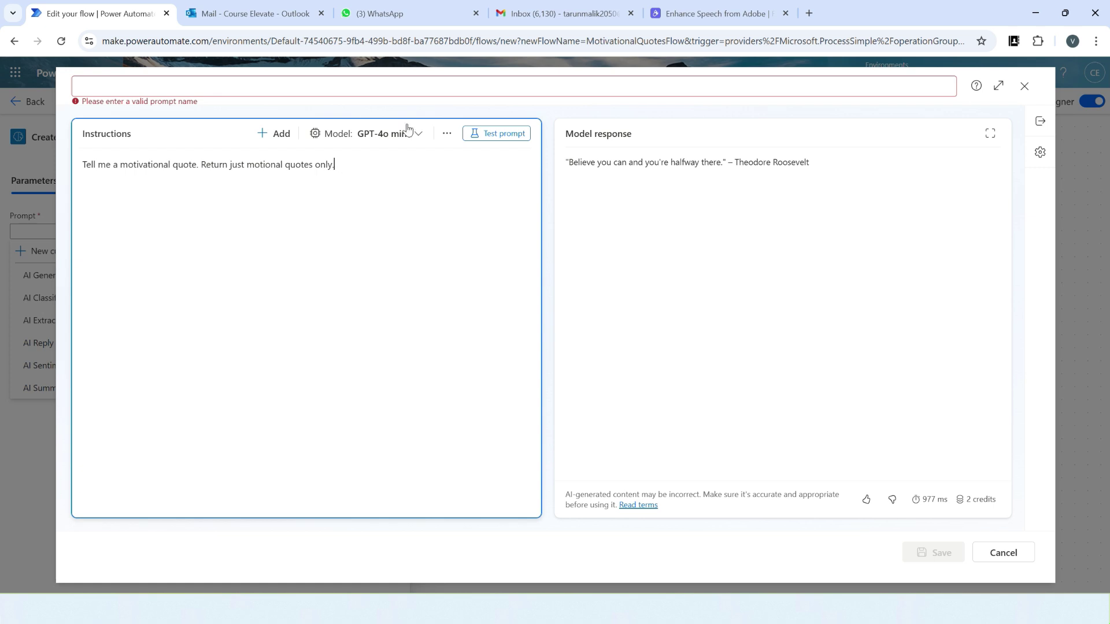
- Name the custom prompt MotivationalQuoteGenerator and save it to the GPT action
{"action": "left_click", "coordinate": [171, 89]}
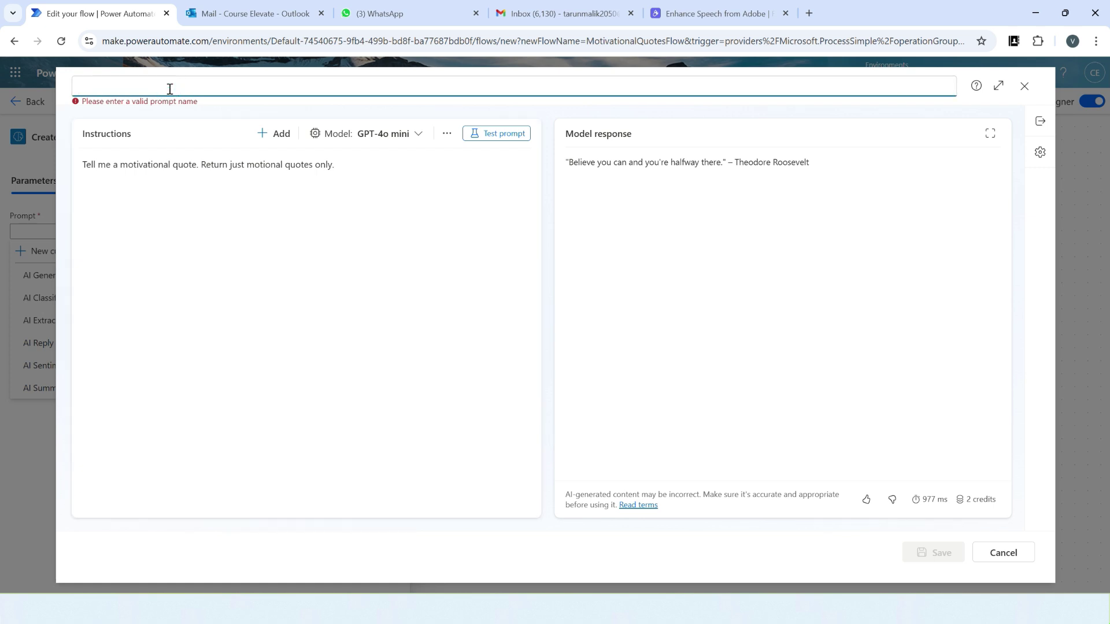
{"action": "type", "text": "MotiovationalQuote"}
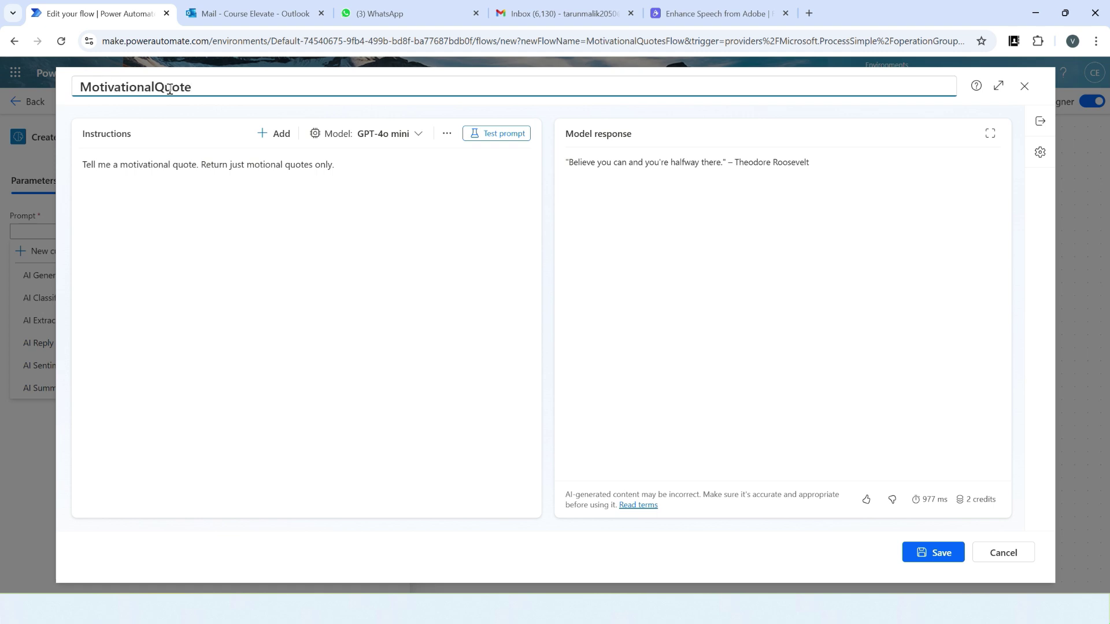
{"action": "type", "text": "Generator"}
{"action": "left_click", "coordinate": [411, 243]}
{"action": "left_click", "coordinate": [933, 552]}
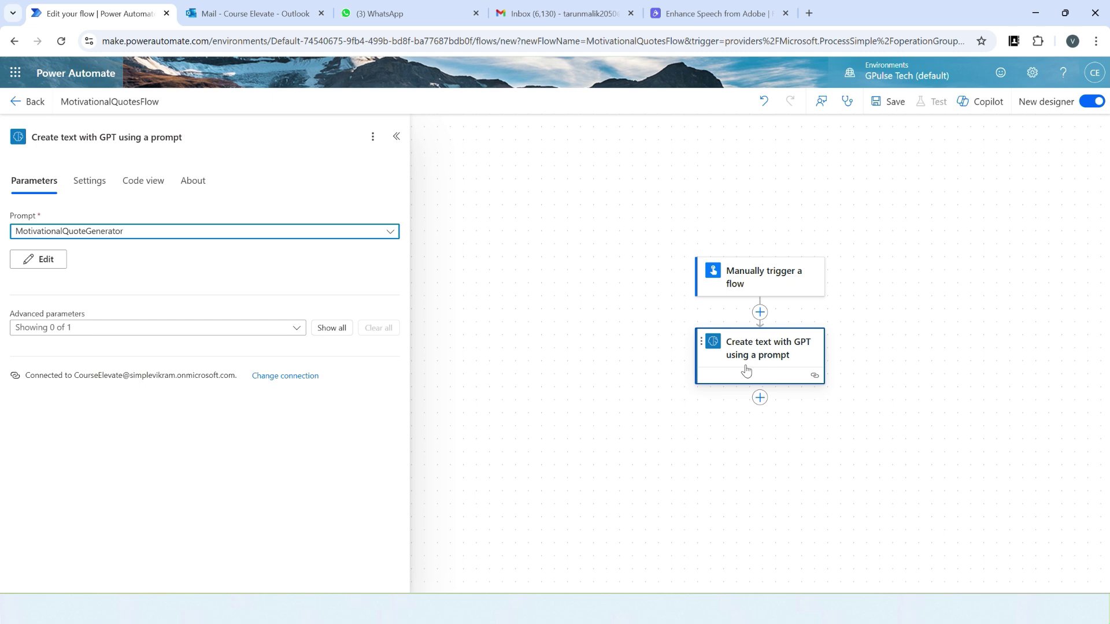
- Add the Microsoft Teams action "Post message in a chat or channel" after the GPT text action
{"action": "left_click", "coordinate": [760, 398]}
{"action": "type", "text": "tea"}
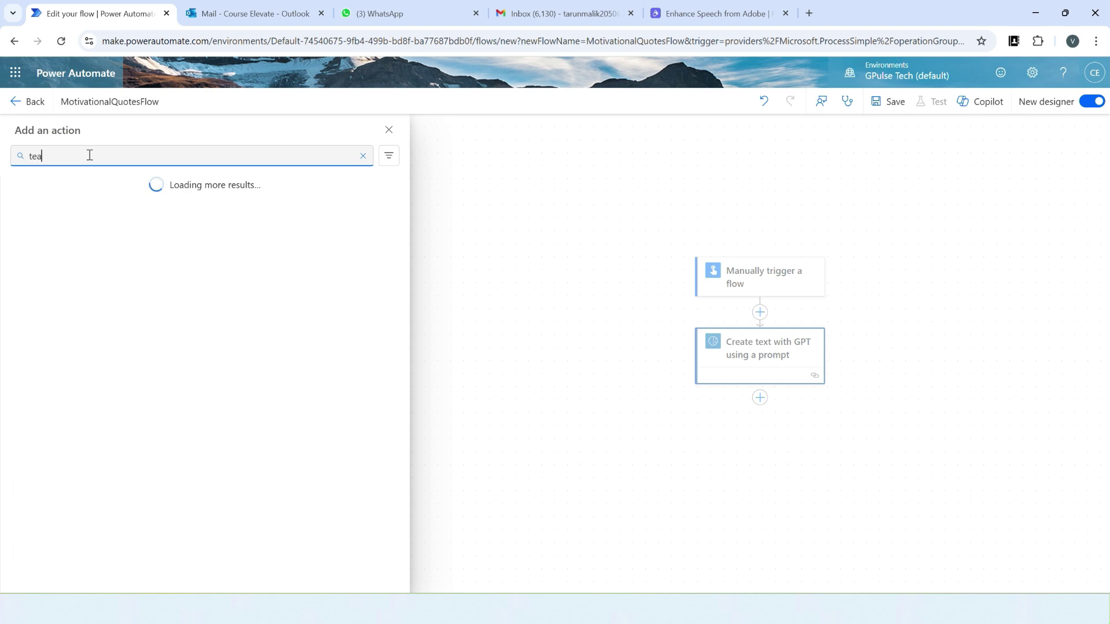
{"action": "type", "text": "m"}
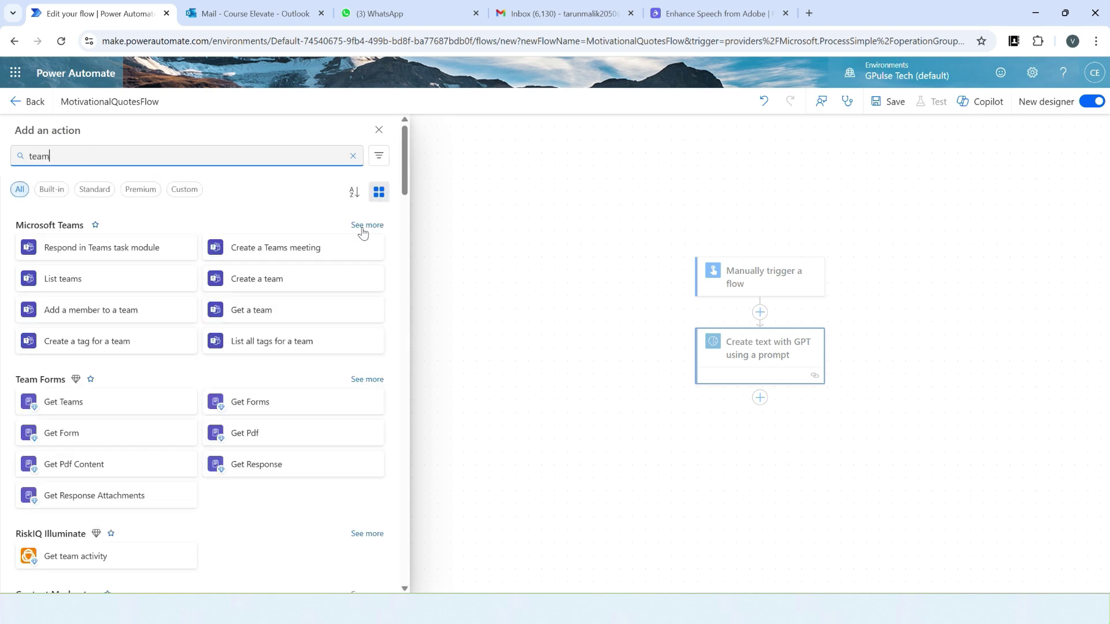
{"action": "left_click", "coordinate": [363, 227]}
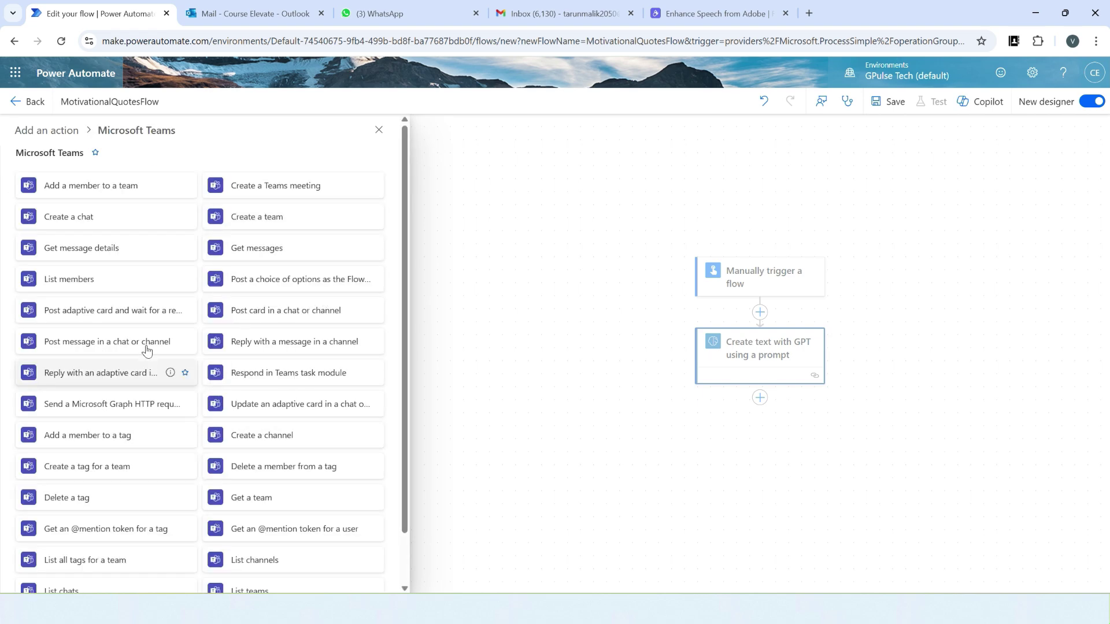
{"action": "left_click", "coordinate": [146, 344]}
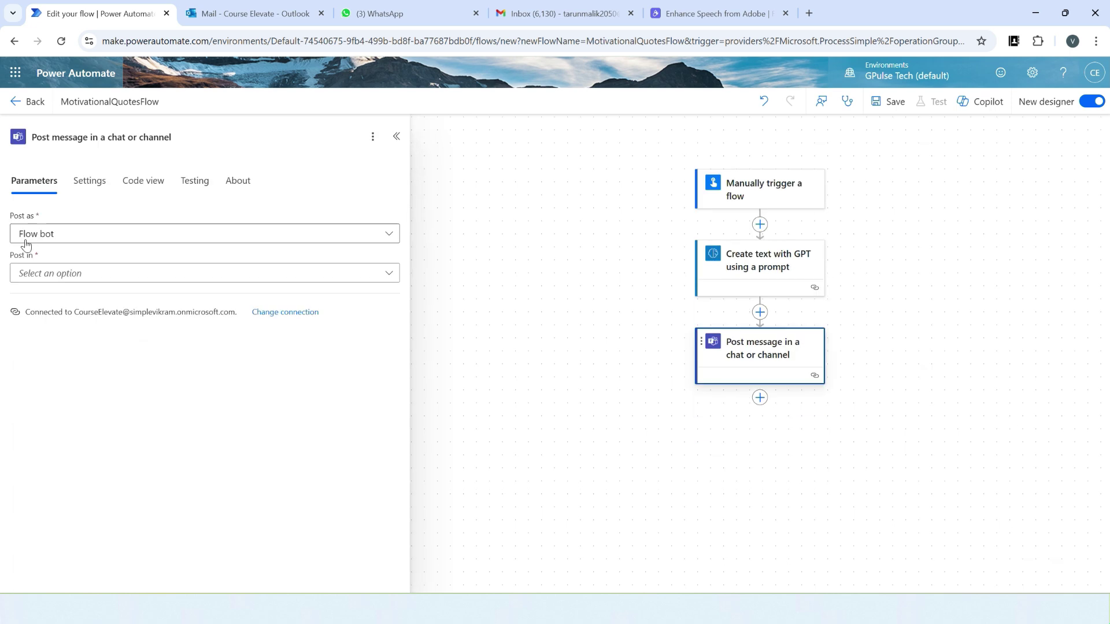
- Set the Teams message to post in Chat with Flow bot, with the Course Elevate account as recipient
{"action": "left_click", "coordinate": [387, 274]}
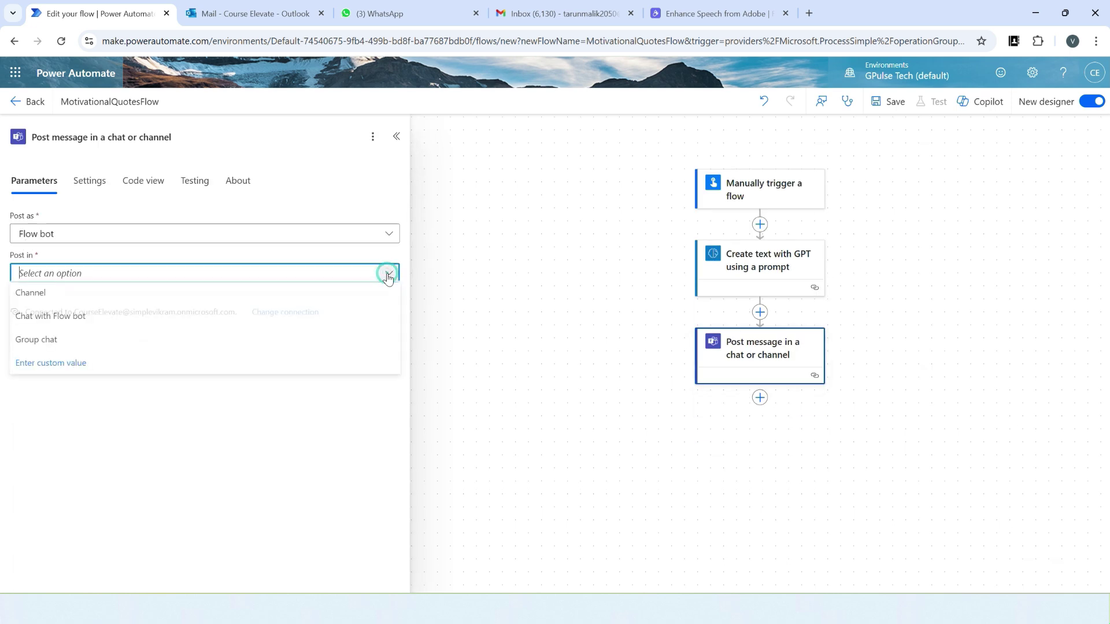
{"action": "left_click", "coordinate": [55, 319]}
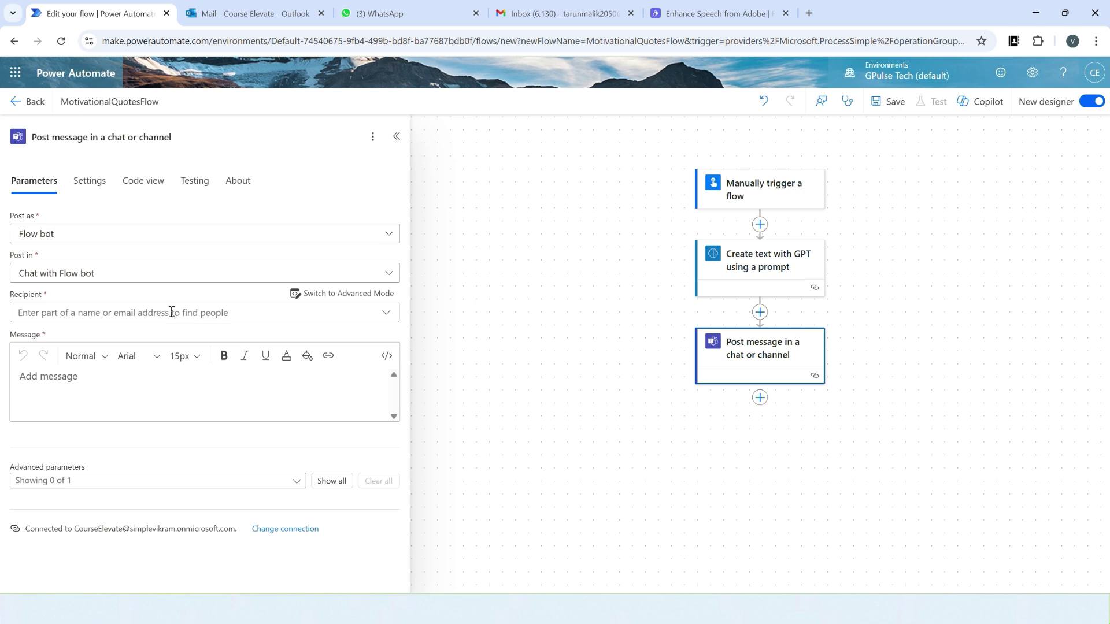
{"action": "left_click", "coordinate": [172, 312]}
{"action": "type", "text": "co"}
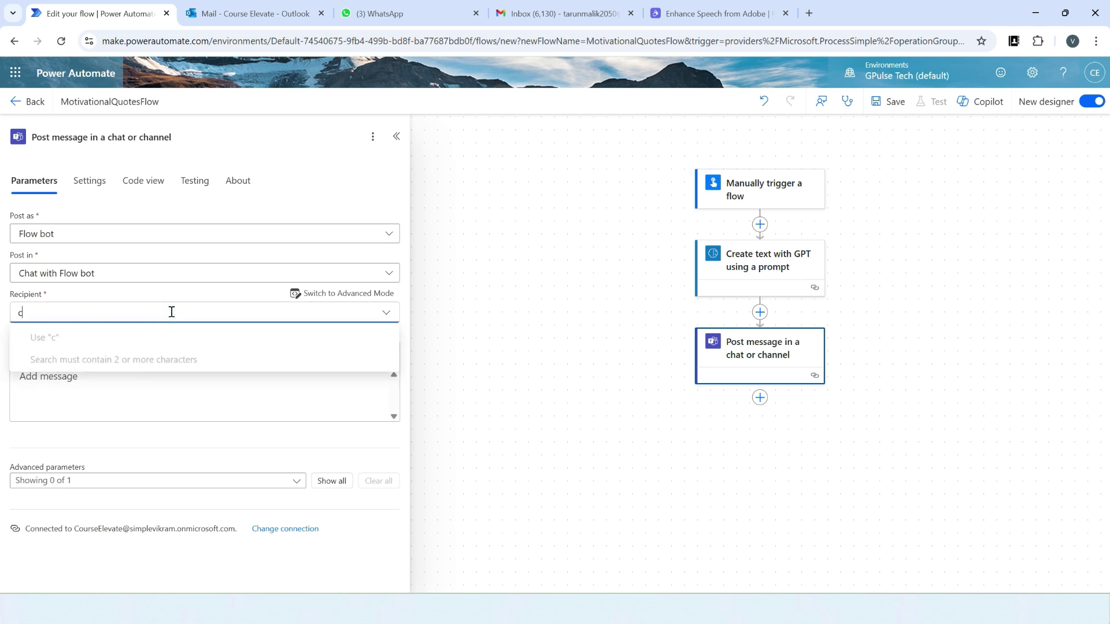
{"action": "left_click", "coordinate": [104, 337]}
- Compose the Teams message as "Quote of the day is :" followed by the GPT action's Text output
{"action": "left_click", "coordinate": [141, 403]}
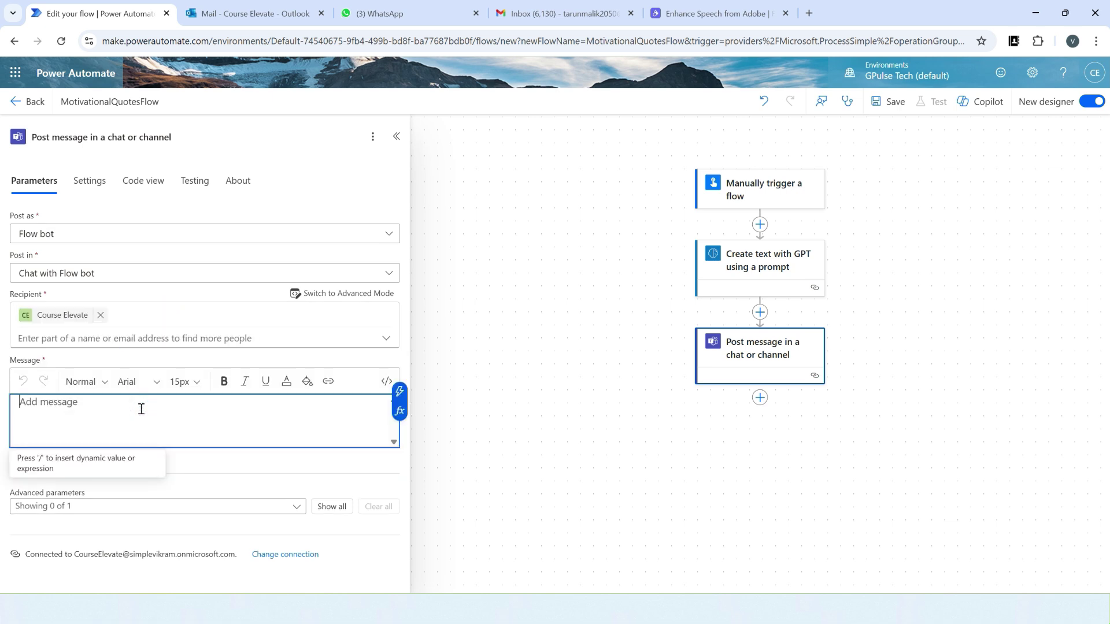
{"action": "type", "text": "Quote of the day is :"}
{"action": "left_click", "coordinate": [399, 392]}
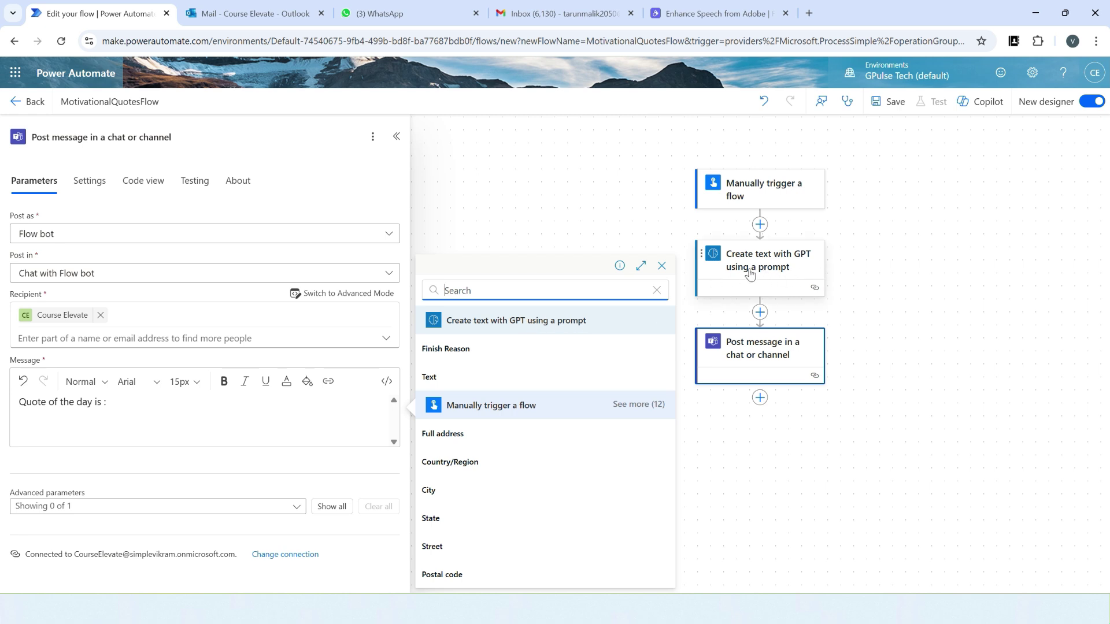
{"action": "left_click", "coordinate": [435, 376]}
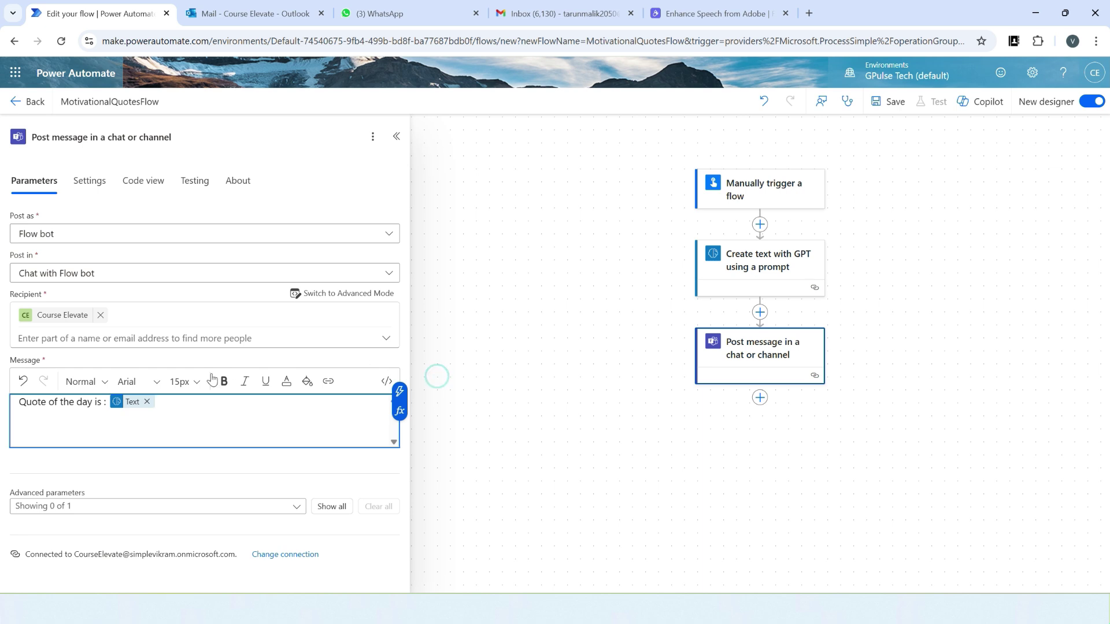
{"action": "left_click", "coordinate": [188, 411]}
- Save the flow, dismiss the flow checker, and save the flow again
{"action": "left_click", "coordinate": [894, 102]}
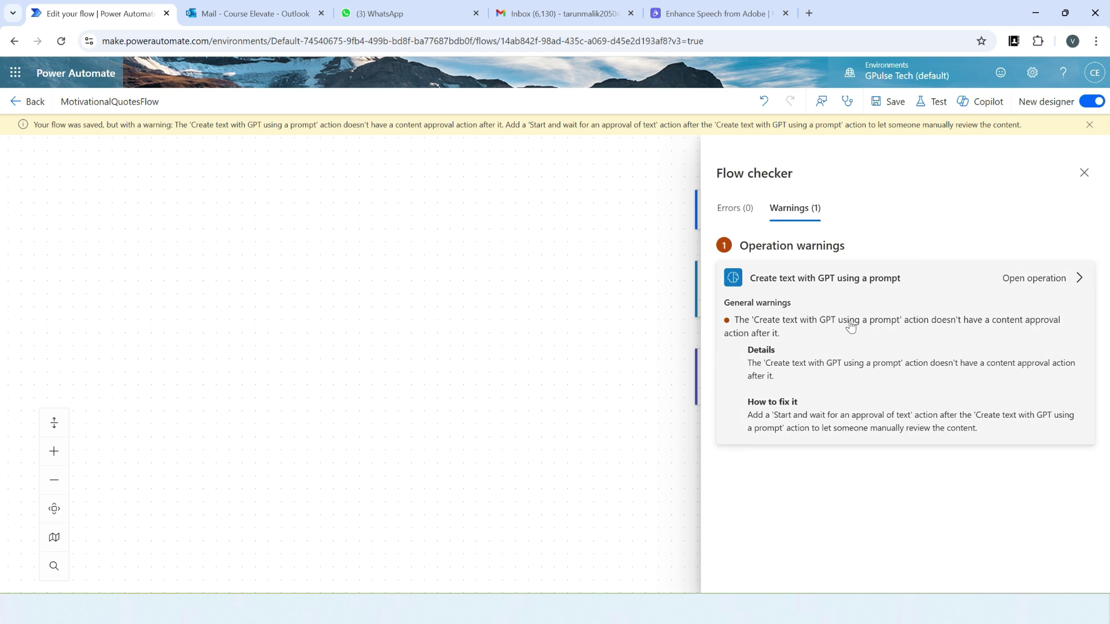
{"action": "left_click", "coordinate": [1084, 172]}
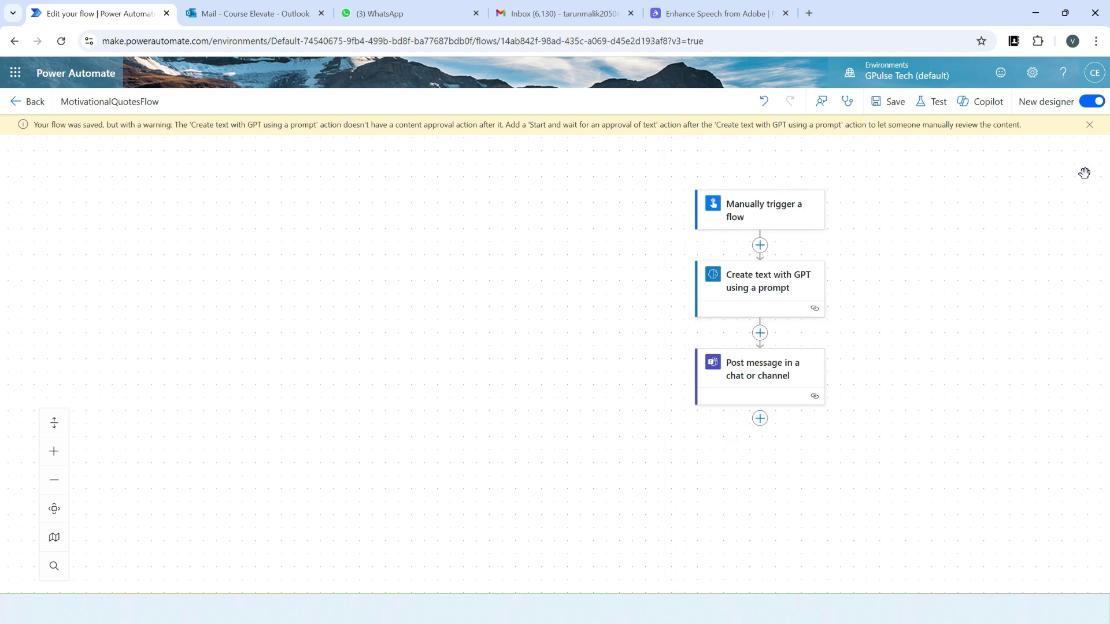
{"action": "left_click", "coordinate": [892, 102]}
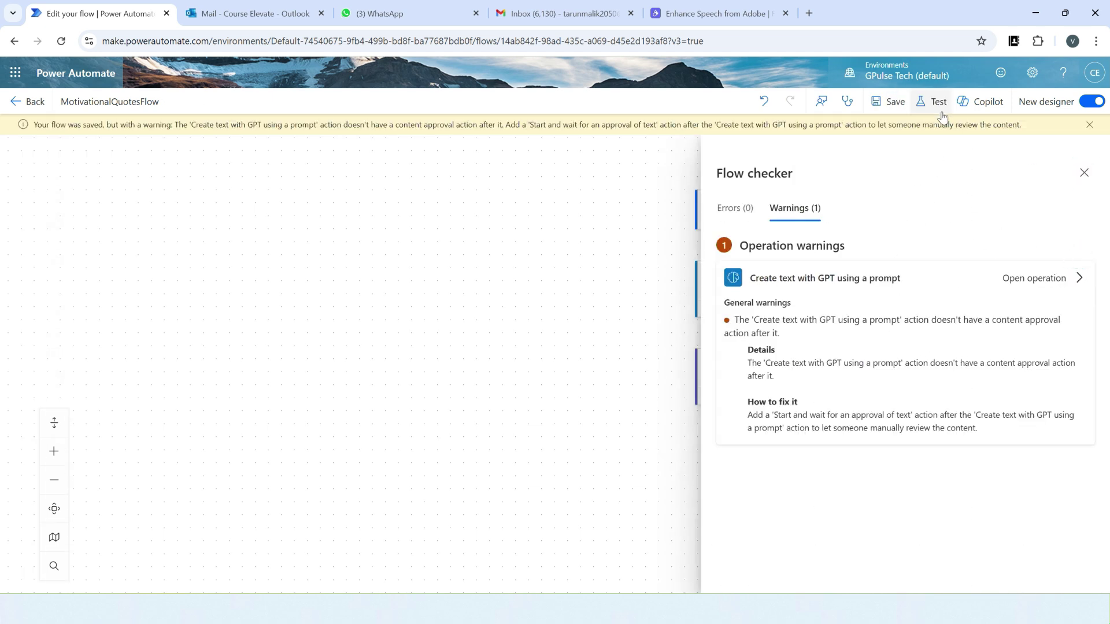
- Run a manual test of the flow and check the quote message posted in the Teams Workflows chat
{"action": "left_click", "coordinate": [934, 102]}
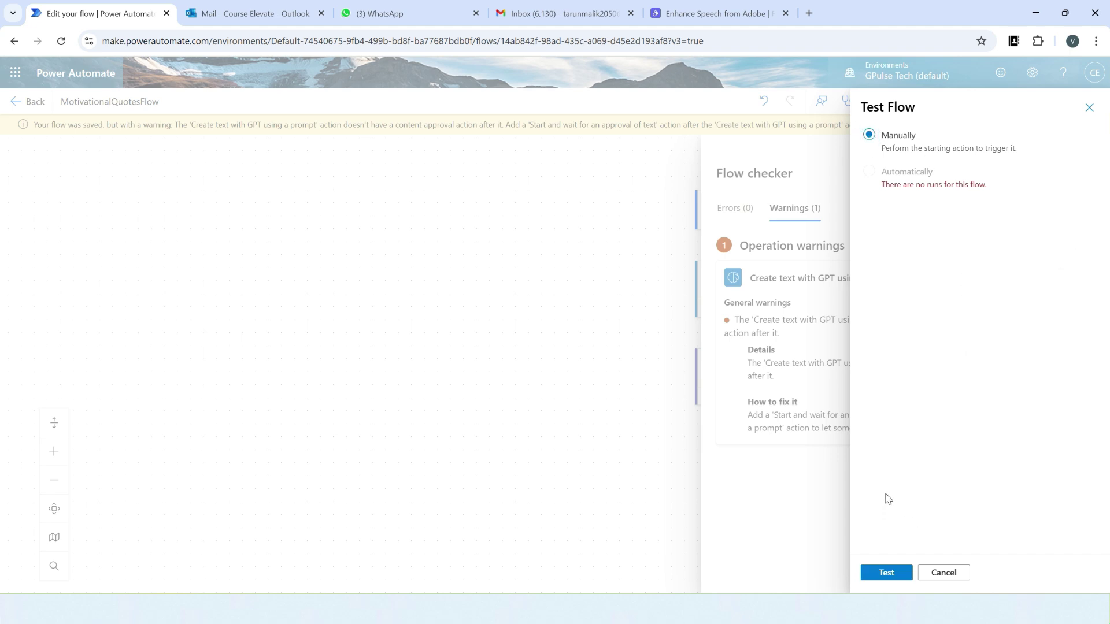
{"action": "left_click", "coordinate": [887, 573]}
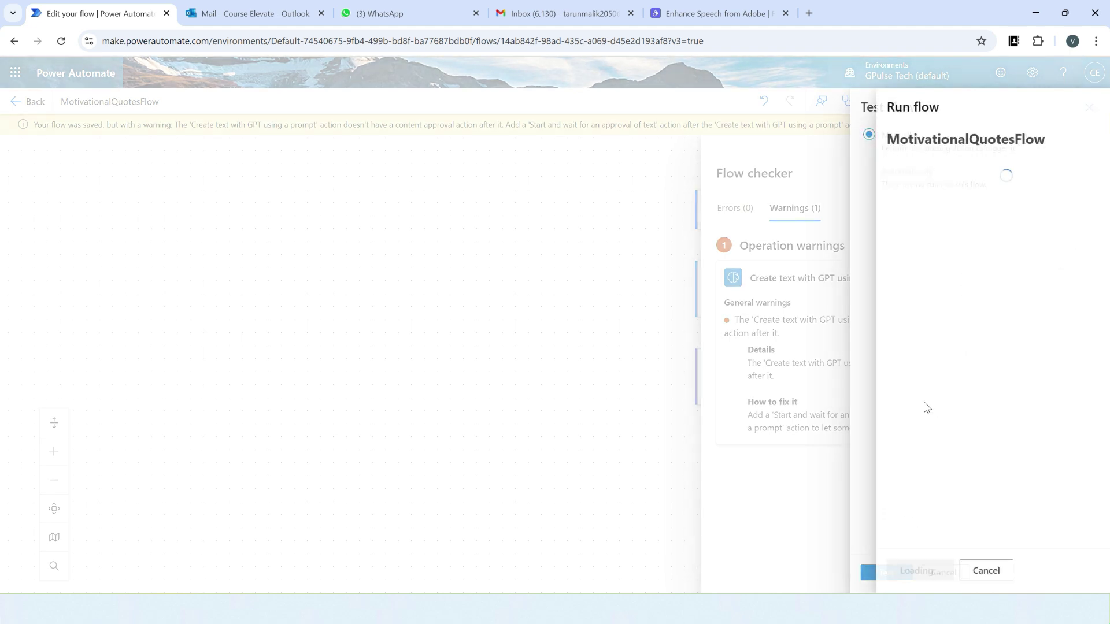
{"action": "left_click", "coordinate": [896, 571]}
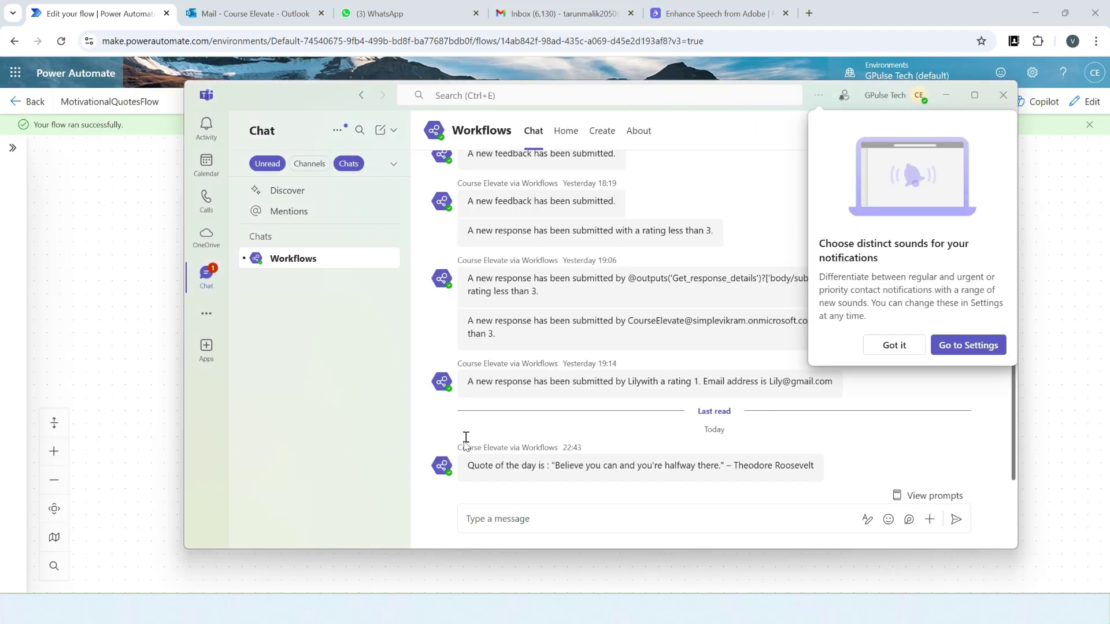
{"action": "mouse_move", "coordinate": [535, 465]}
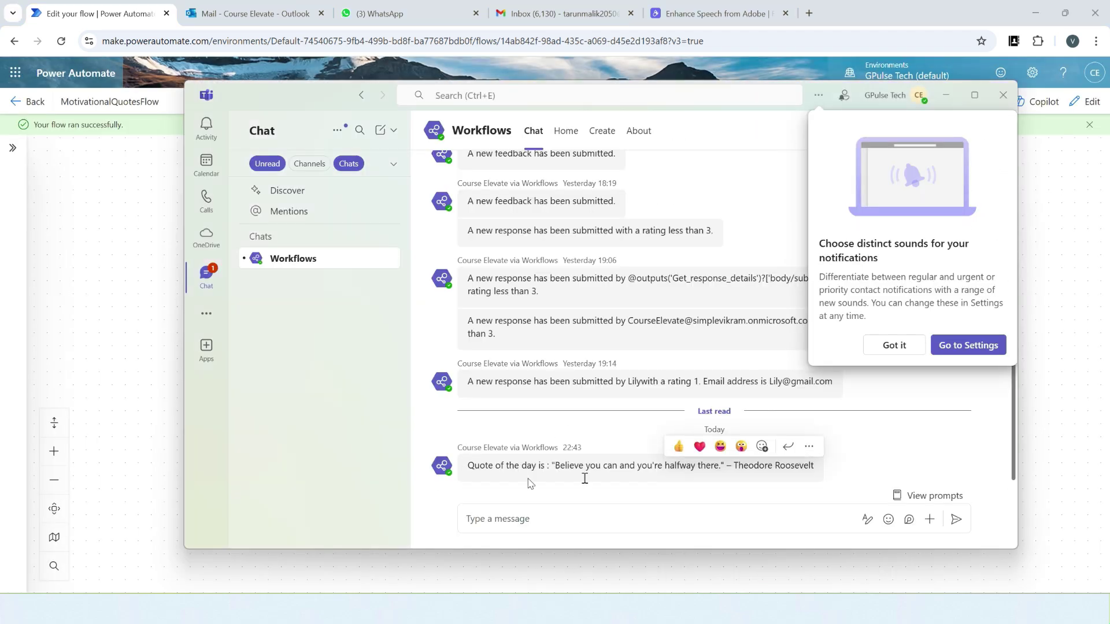